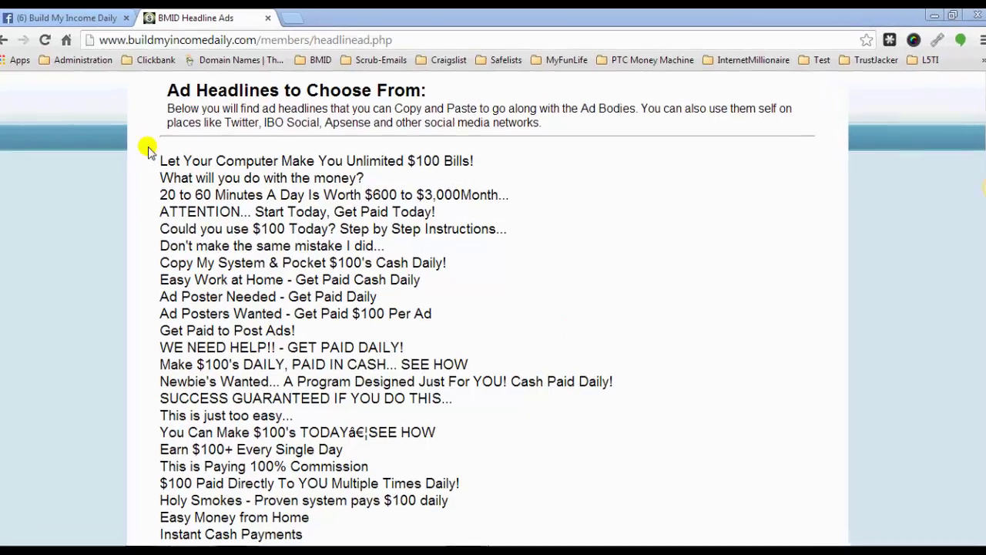
left_click_drag(156, 158, 439, 240)
key("ctrl+c")
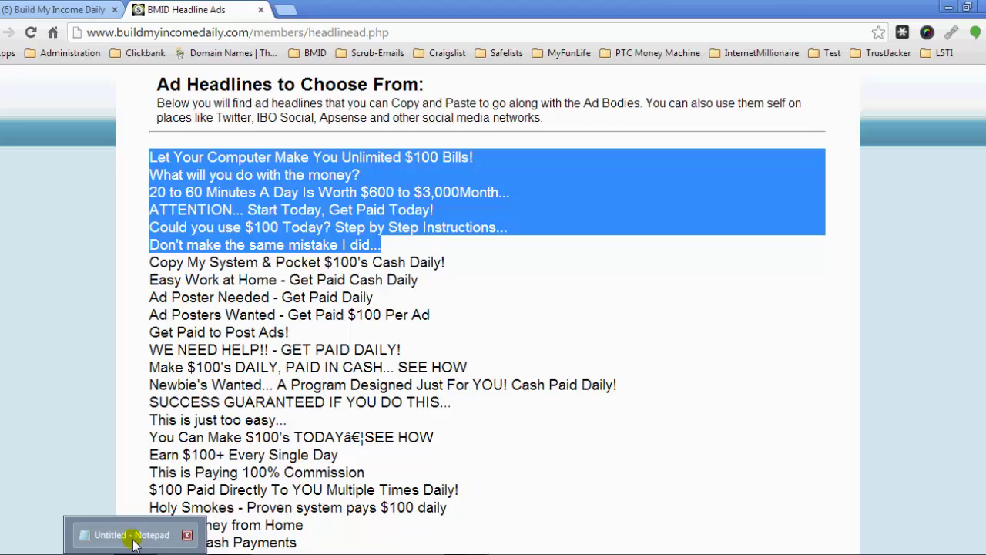
left_click(165, 534)
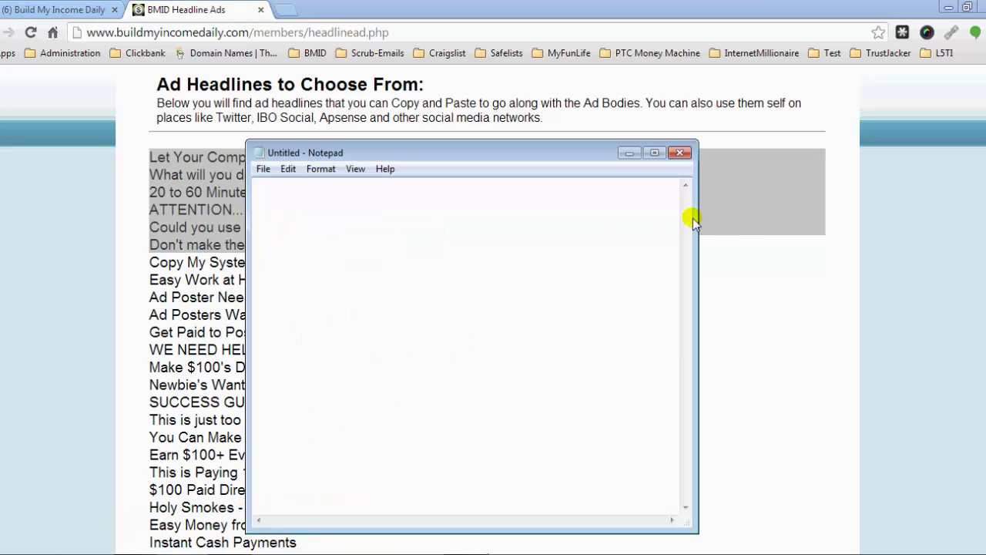
left_click_drag(697, 218, 856, 216)
left_click_drag(519, 162, 415, 143)
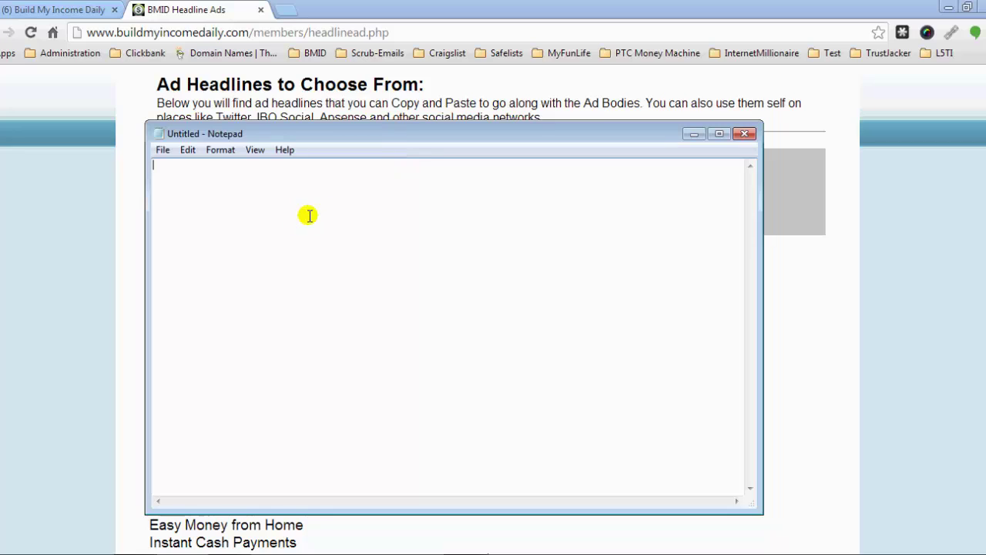
key("ctrl+v")
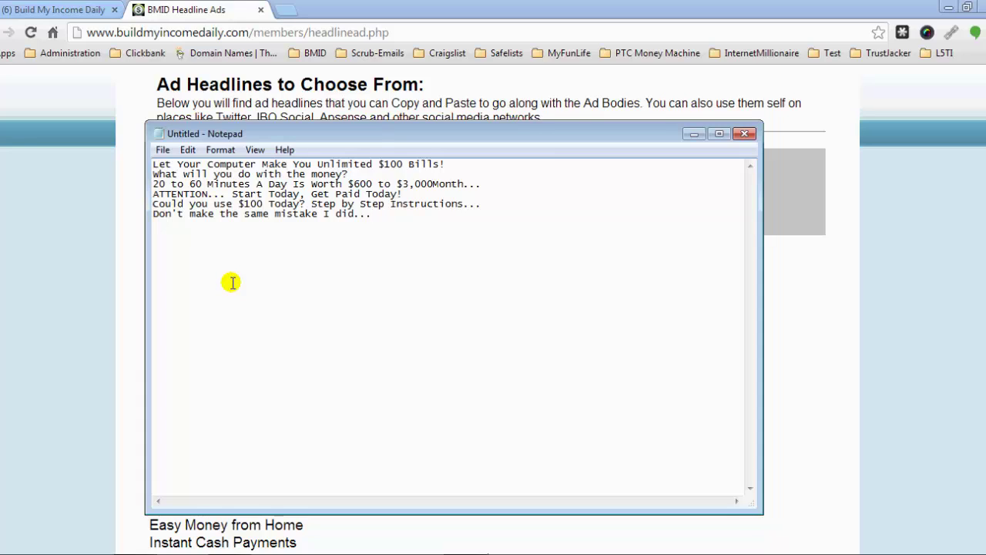
left_click(152, 164)
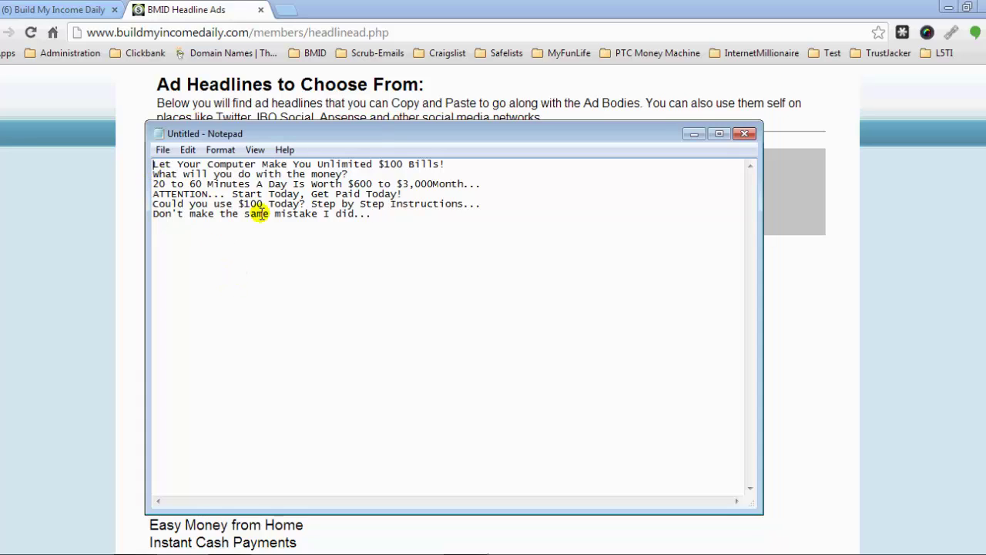
type("{")
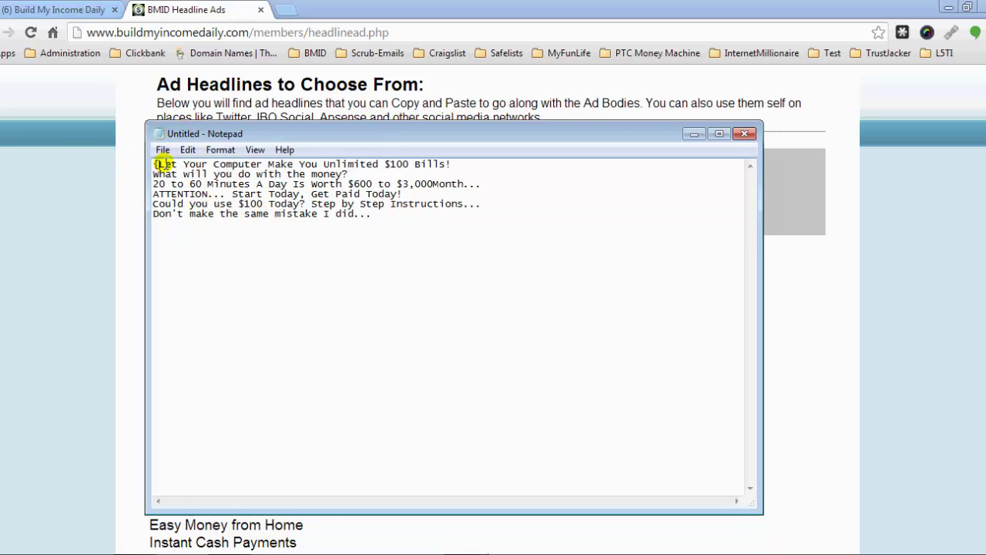
left_click(468, 174)
left_click(465, 165)
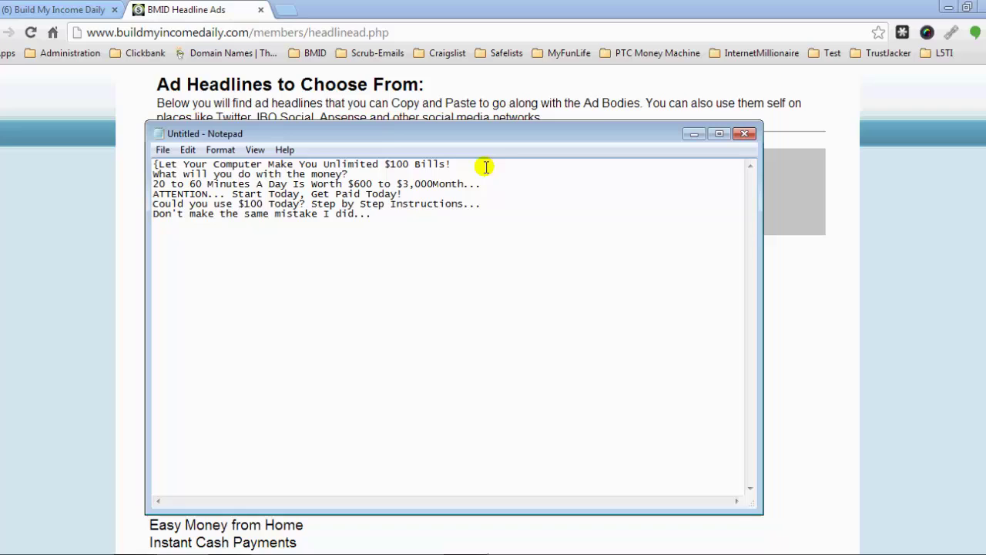
type("|")
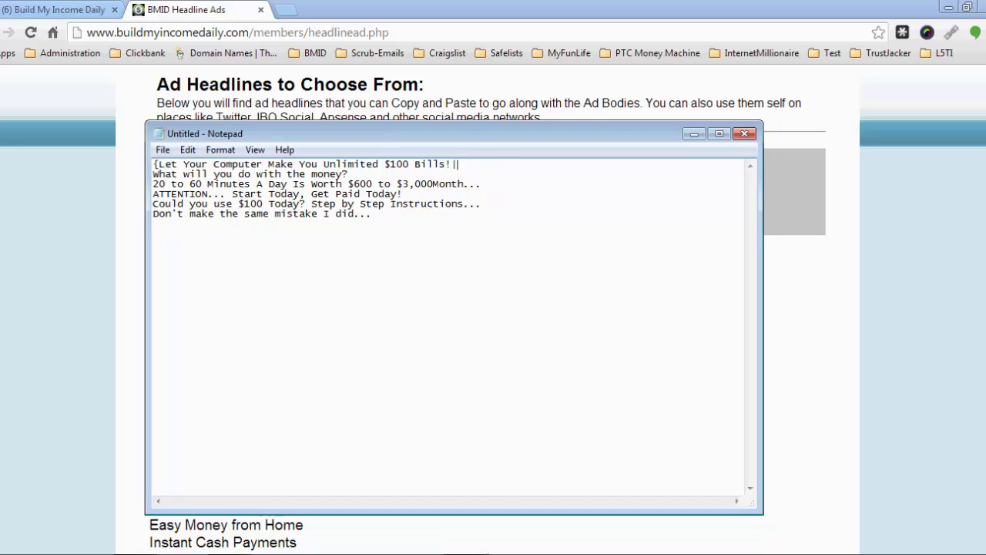
left_click(477, 166)
key("Delete")
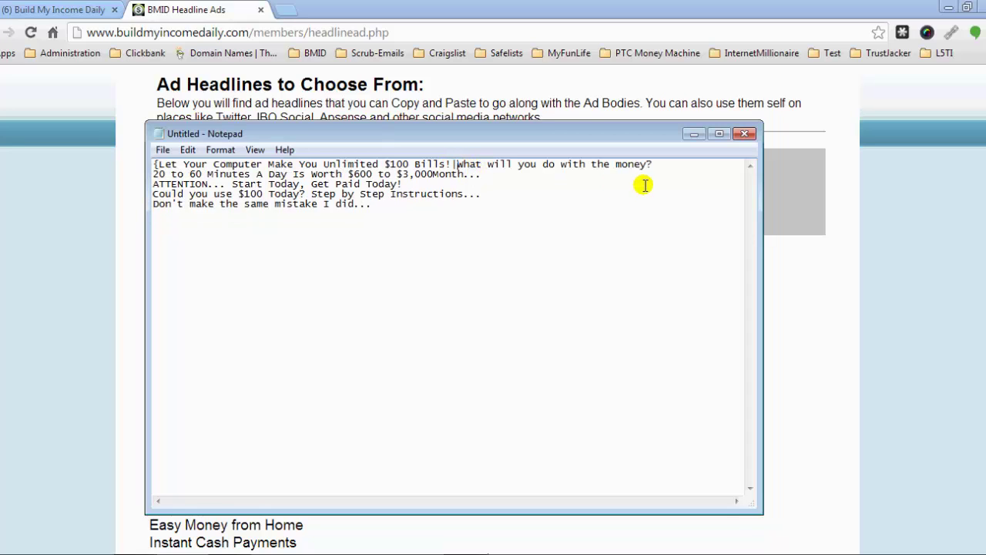
left_click(220, 151)
left_click(225, 166)
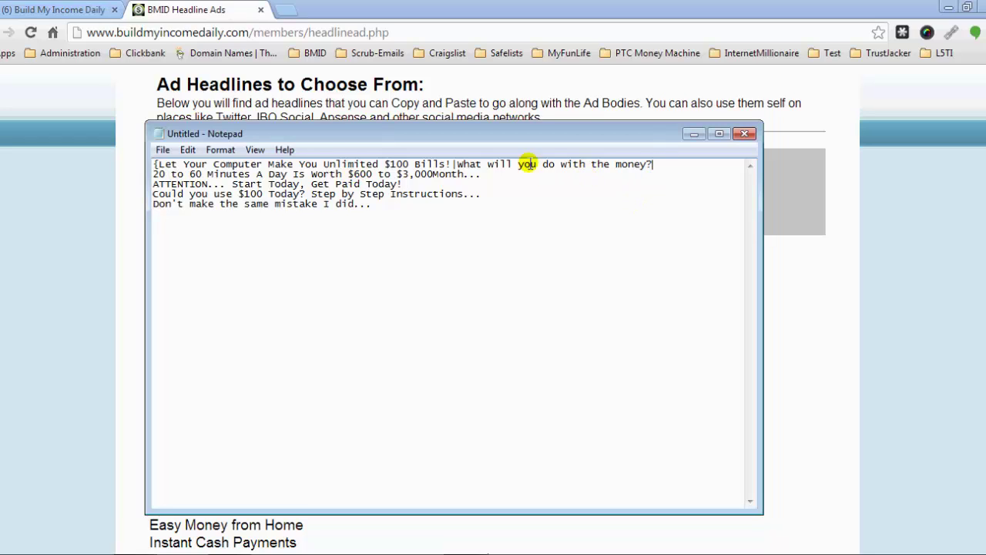
left_click(671, 162)
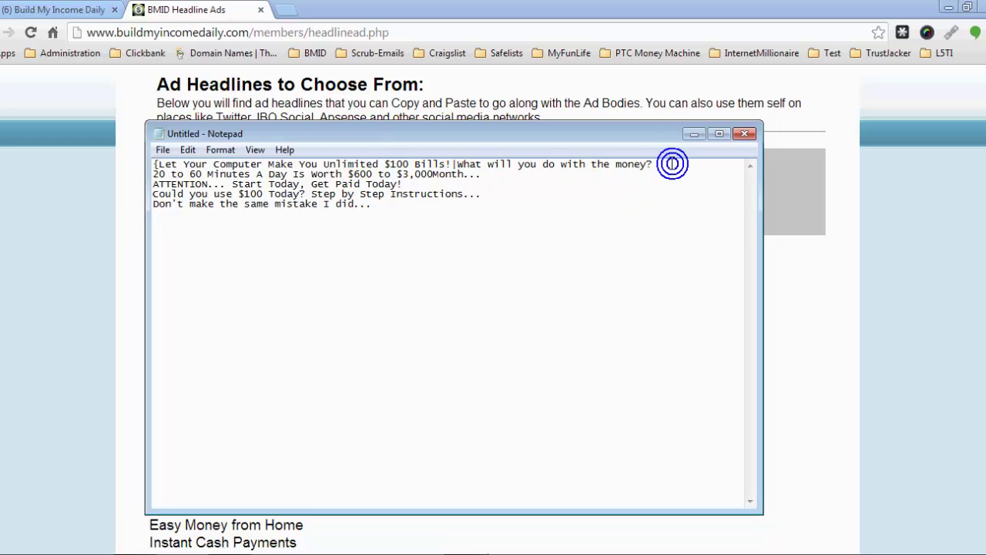
type("|")
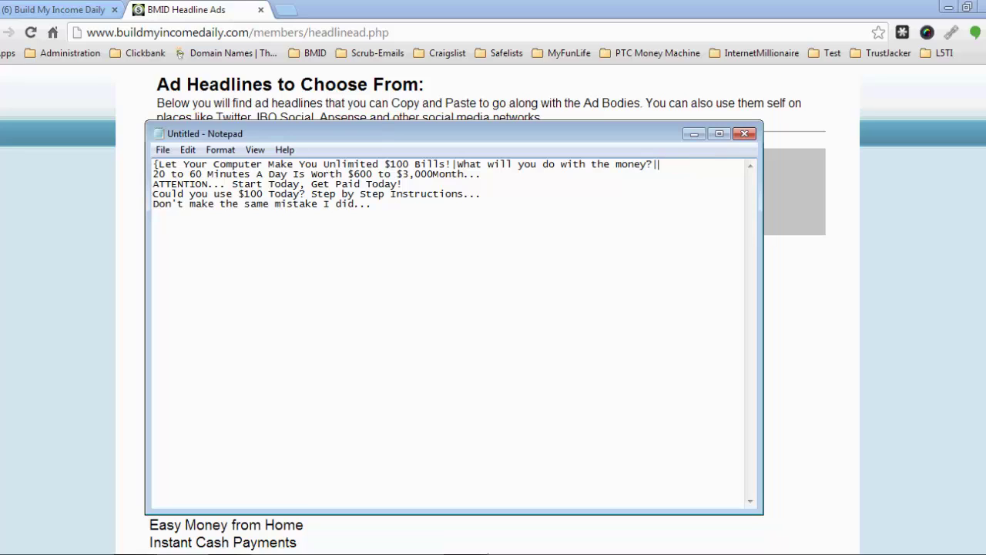
key("Delete")
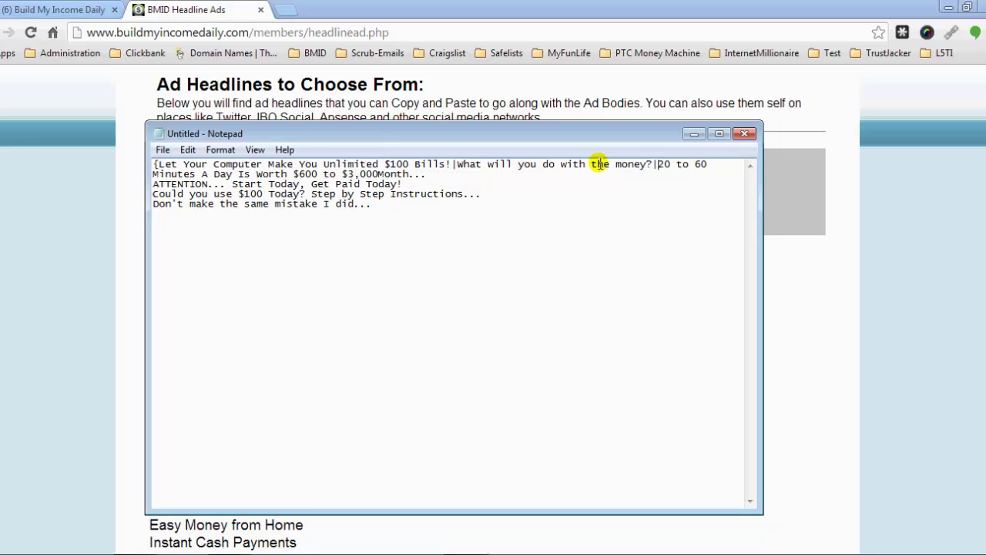
left_click(449, 177)
type("|")
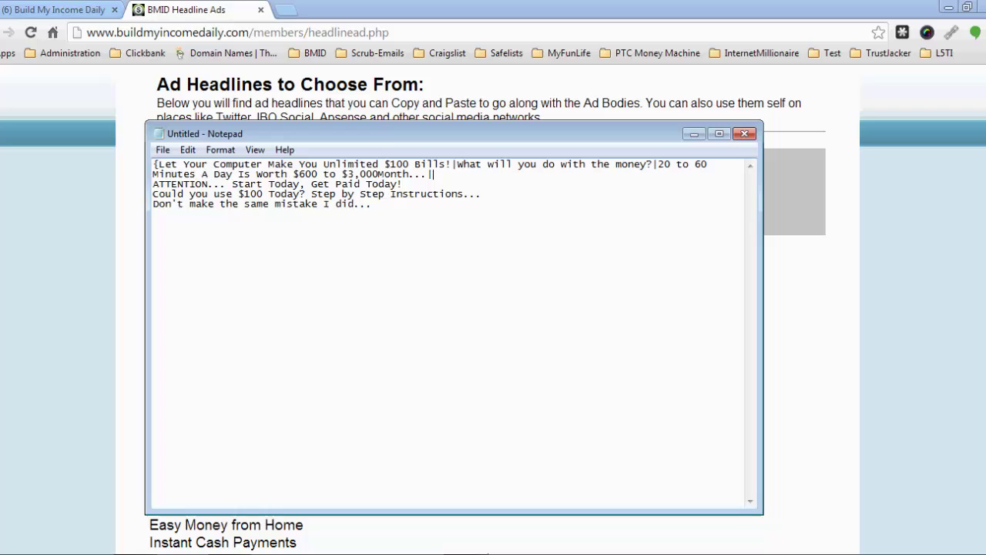
key("Delete")
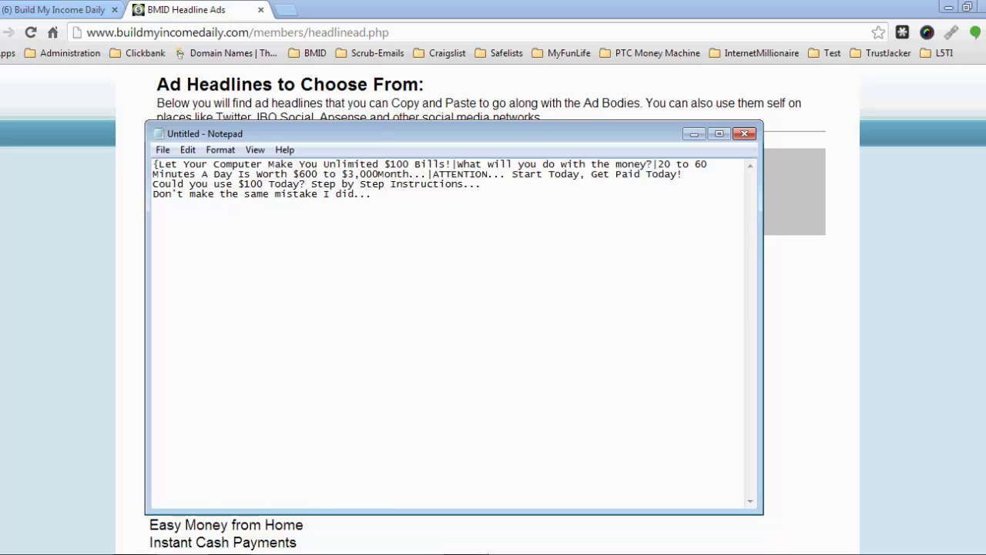
left_click(684, 176)
type("|")
key("Delete")
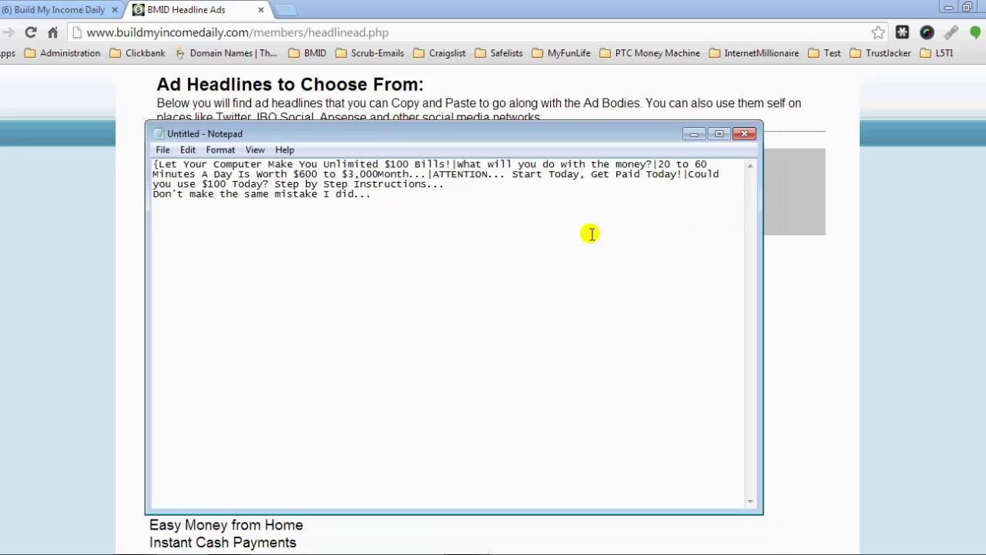
left_click(466, 185)
type("|")
type("|")
key("Delete")
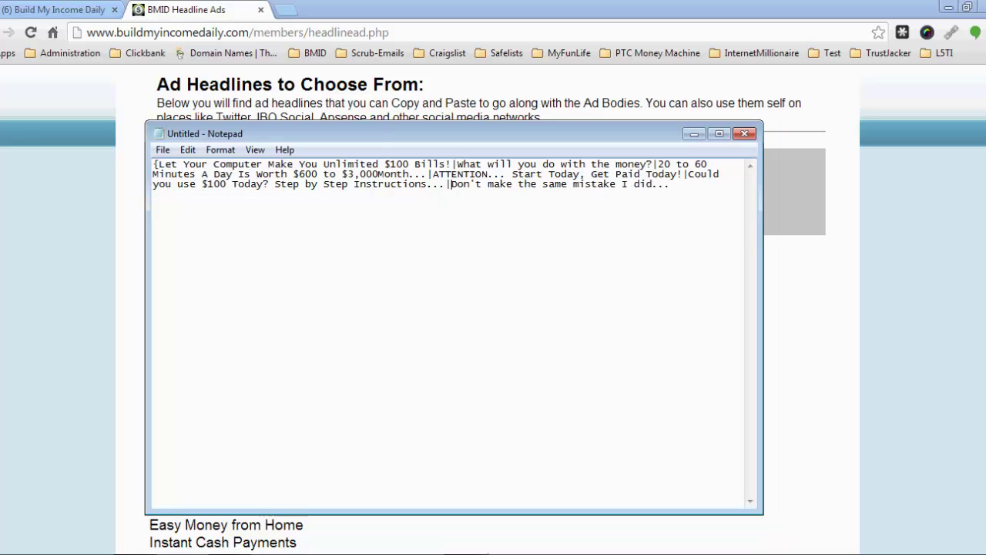
left_click(686, 192)
type("}")
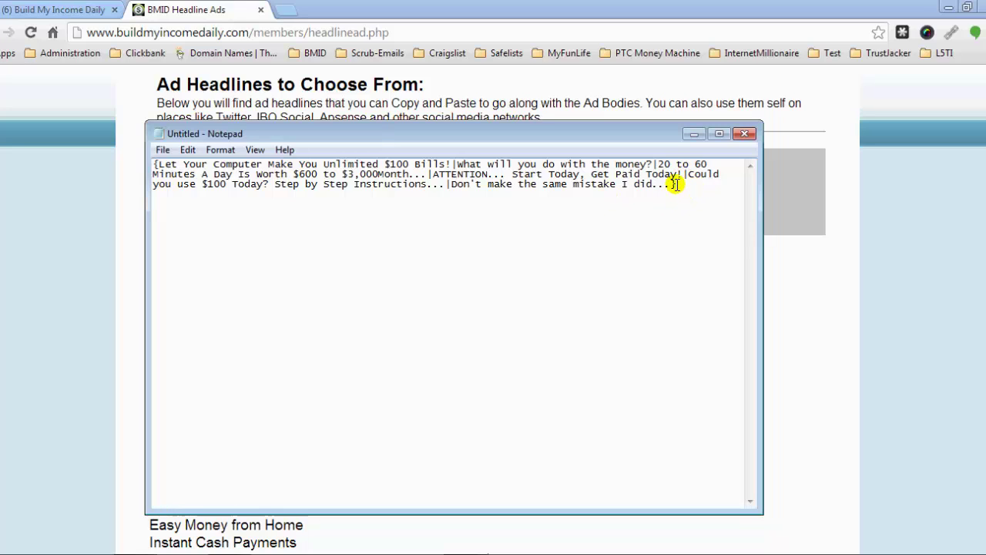
left_click_drag(676, 184, 671, 183)
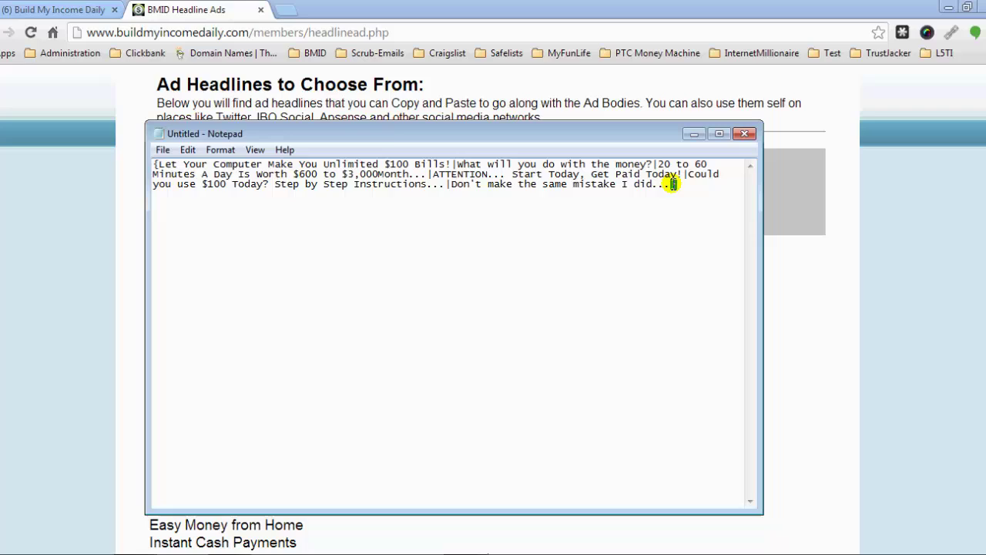
left_click(677, 185)
key("Return")
key("Return")
type(".")
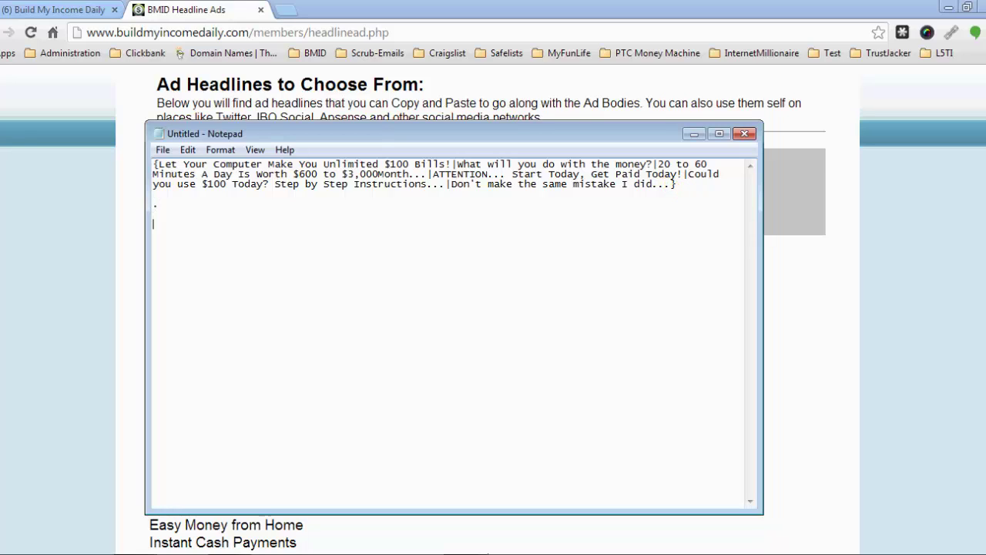
left_click(153, 197)
left_click_drag(170, 223, 158, 177)
left_click(159, 211)
key("BackSpace")
type("mmnvnvnvnvnv")
key("BackSpace")
key("BackSpace")
key("BackSpace")
key("BackSpace")
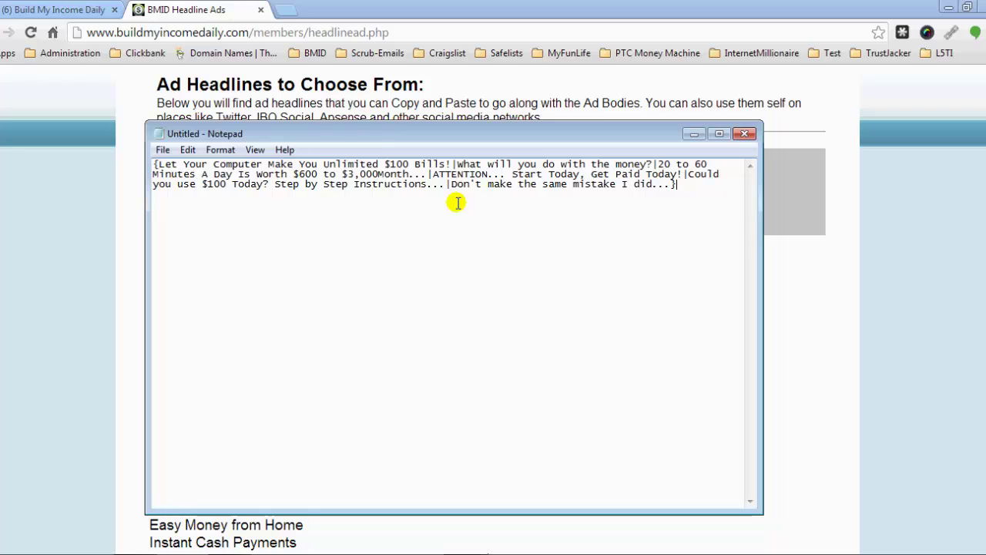
key("Return")
left_click(163, 196)
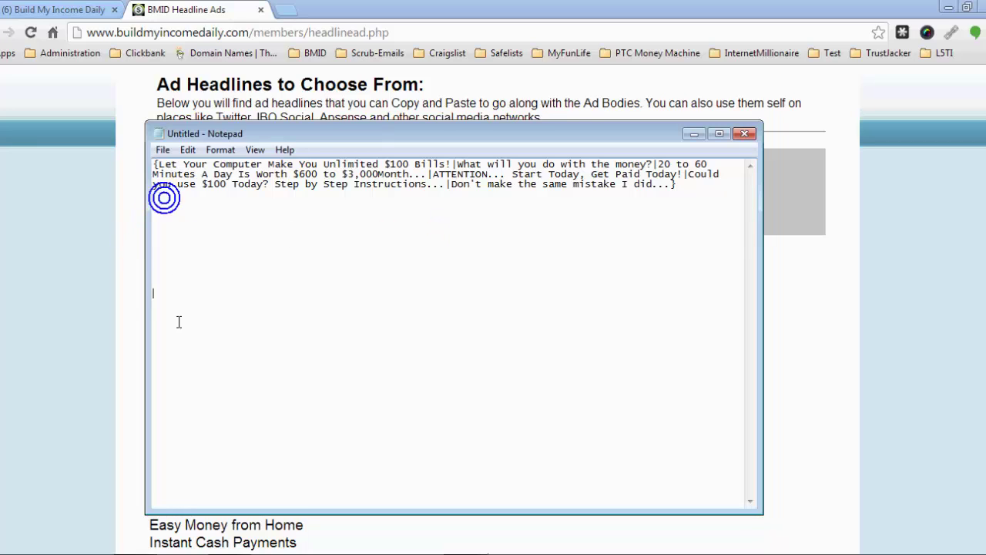
key("ctrl+a")
left_click(169, 270)
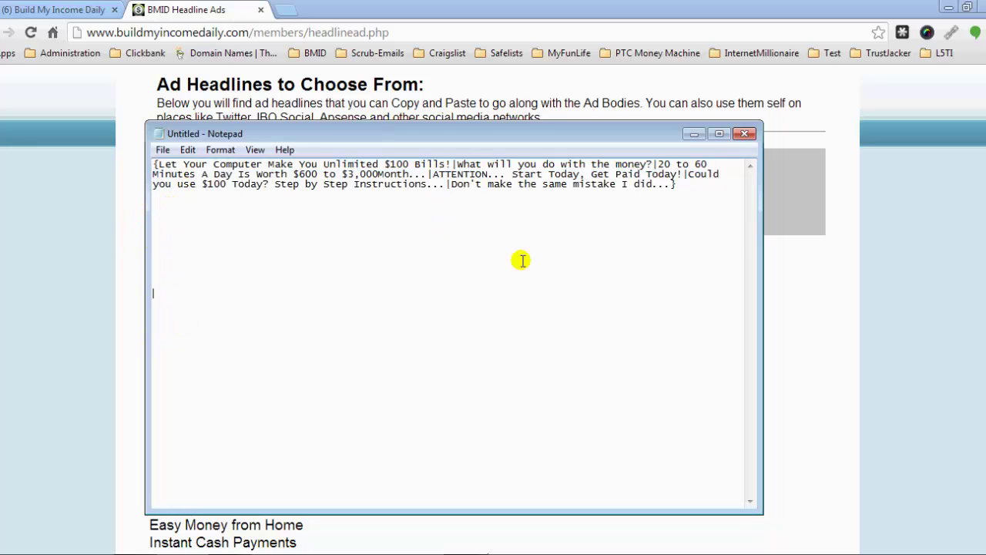
key("Return")
key("Return")
key("Return")
key("Return")
key("Return")
key("Return")
key("Return")
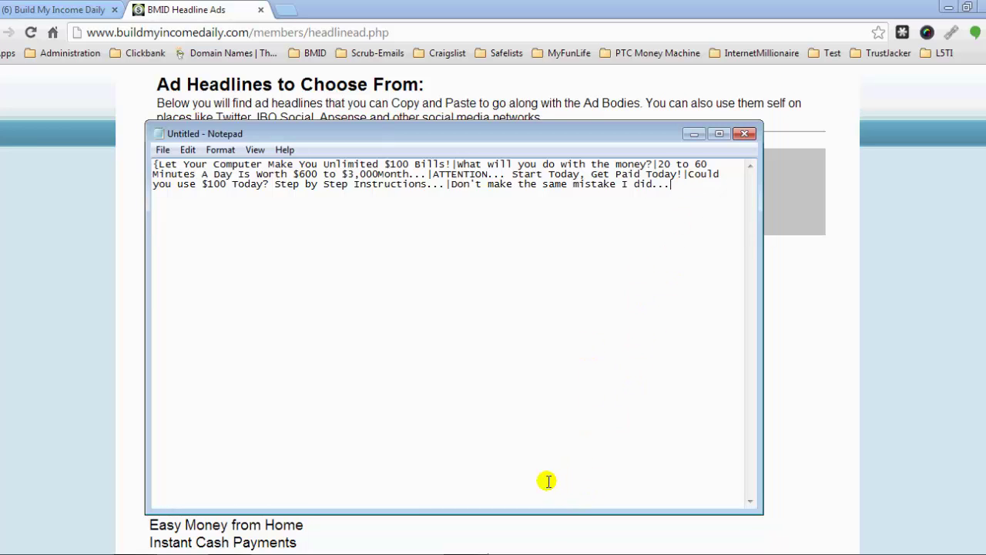
type("}")
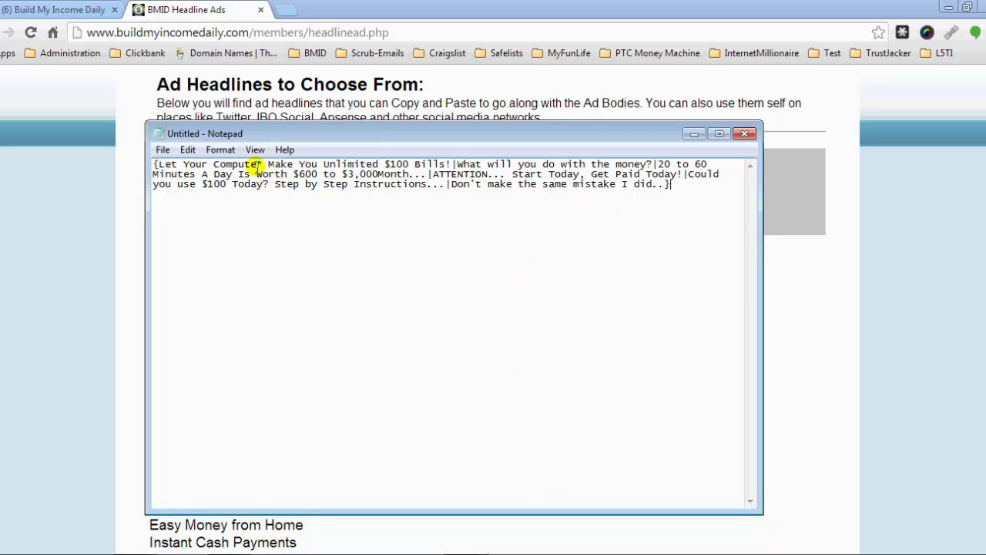
left_click(222, 150)
left_click(219, 167)
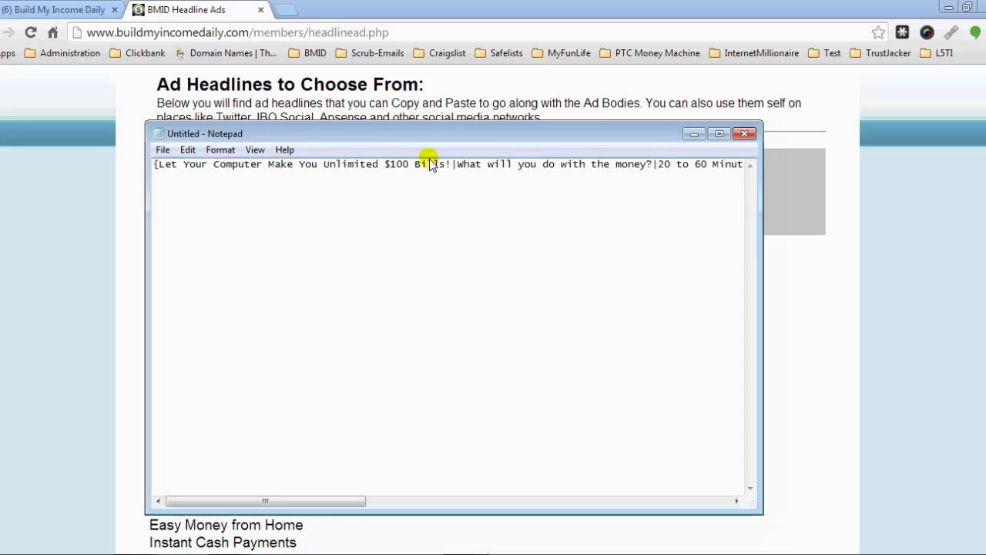
key("Right")
key("Right")
key("Right")
key("Right")
key("Right")
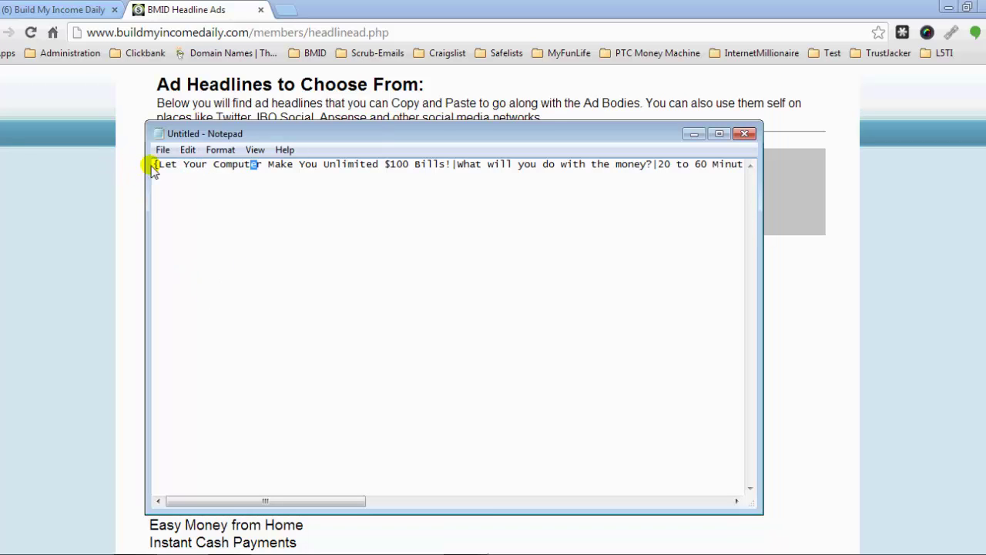
mouse_move(154, 166)
left_mouse_down()
mouse_move(281, 164)
mouse_move(620, 189)
mouse_move(157, 163)
left_mouse_up()
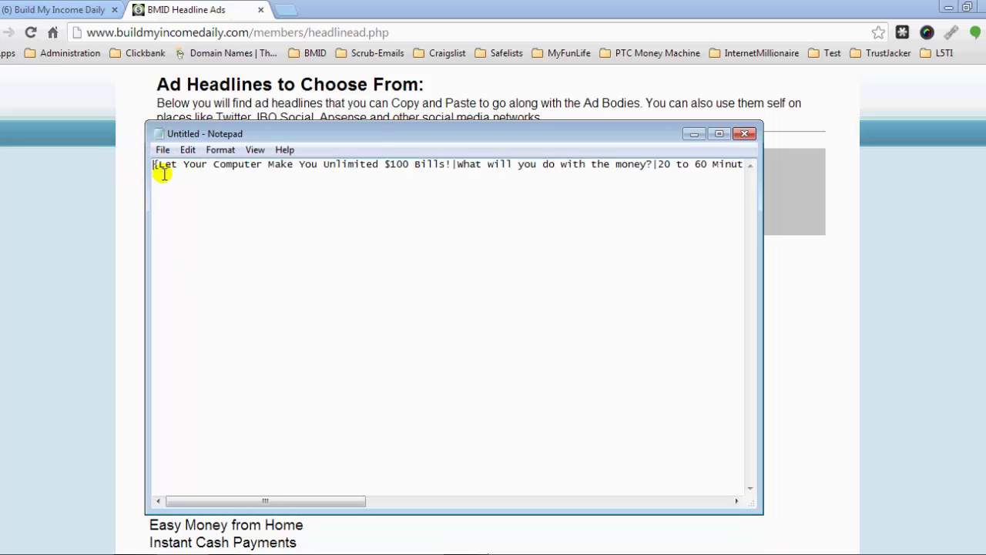
double_click(406, 345)
left_click(407, 344)
left_click_drag(325, 339, 226, 303)
left_click(299, 354)
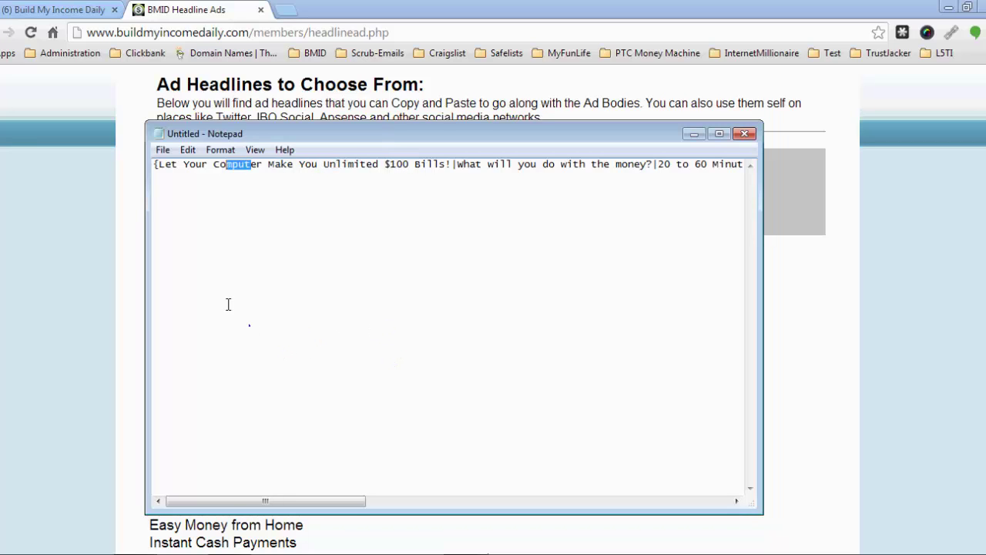
left_click(232, 312)
left_click(224, 305)
left_click(295, 277)
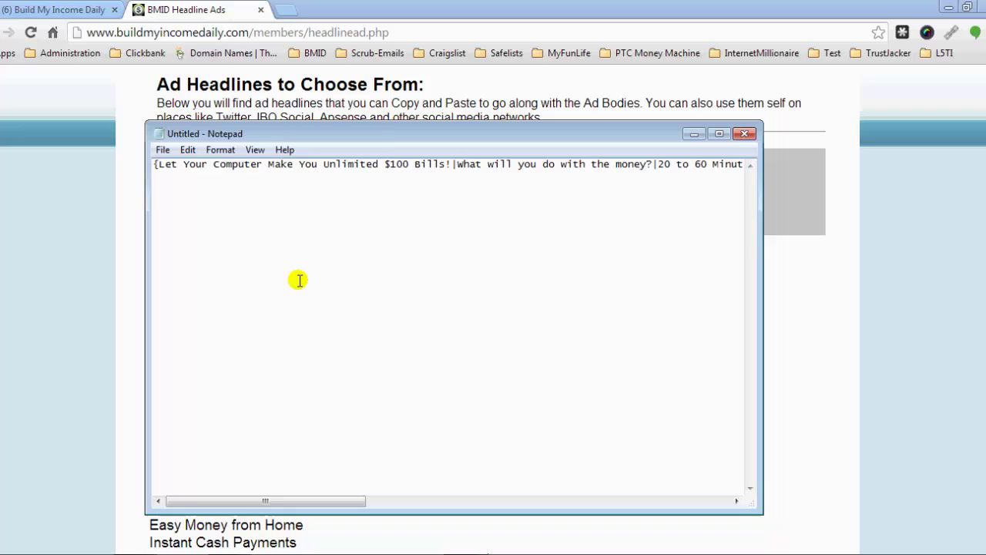
left_click(331, 248)
left_click(269, 262)
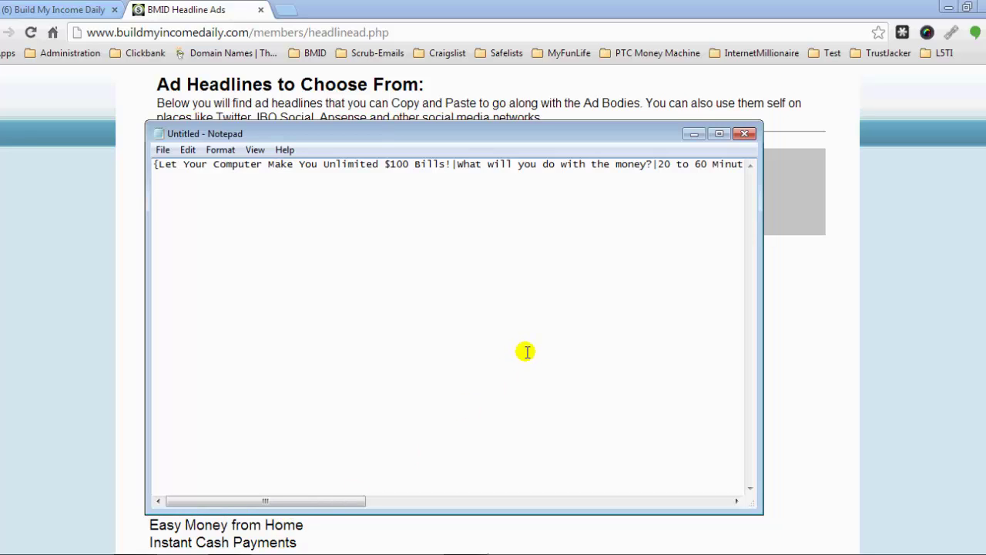
left_click_drag(319, 503, 686, 498)
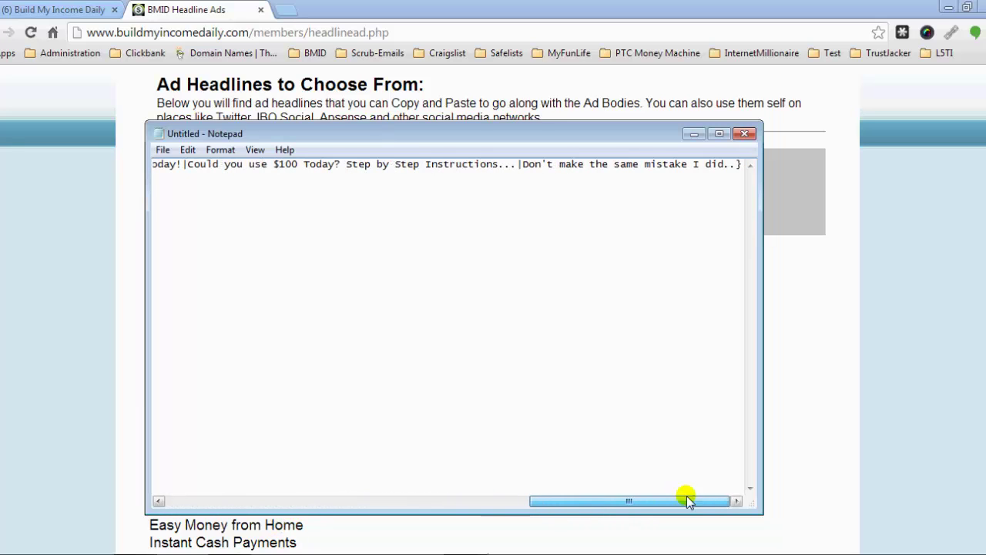
left_click(741, 164)
key("Down")
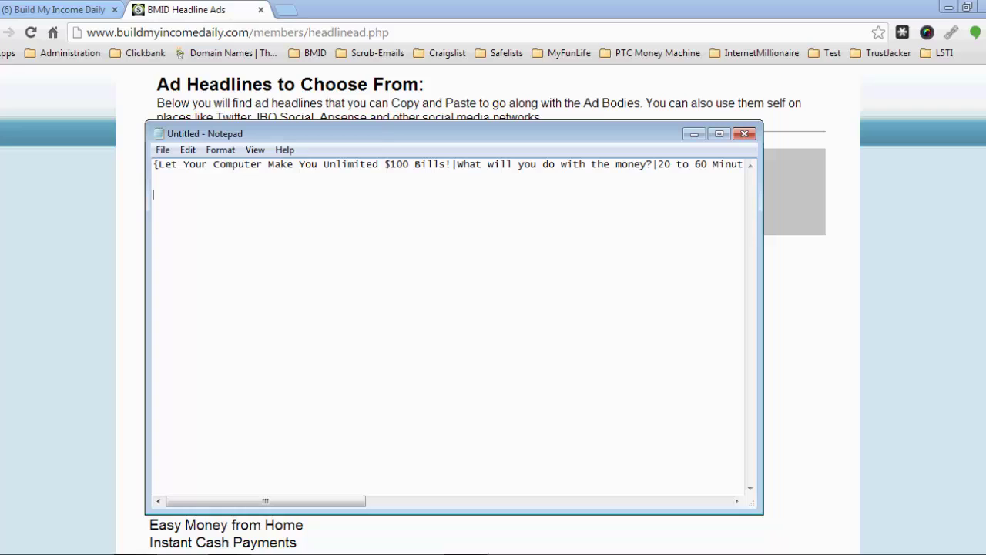
key("BackSpace")
key("BackSpace")
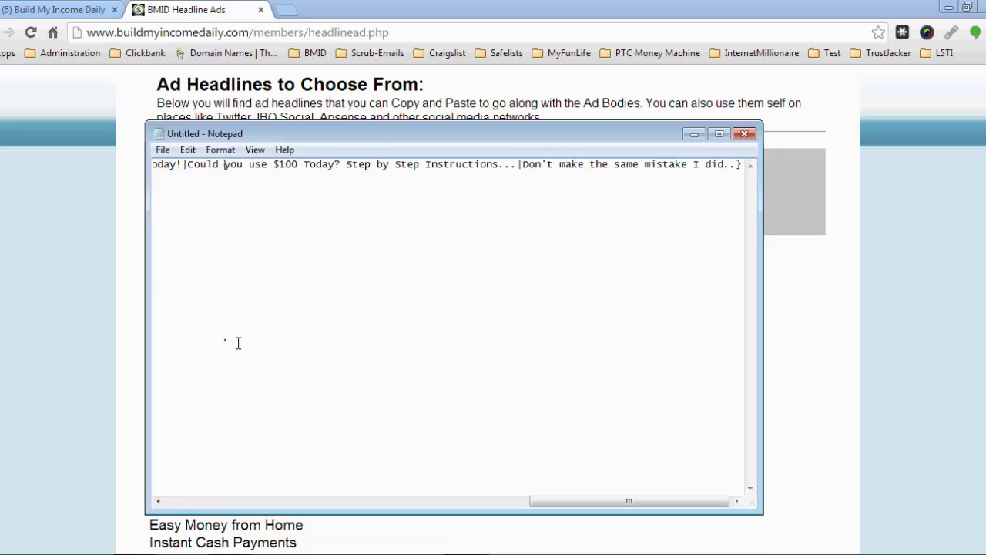
left_click_drag(450, 447, 468, 447)
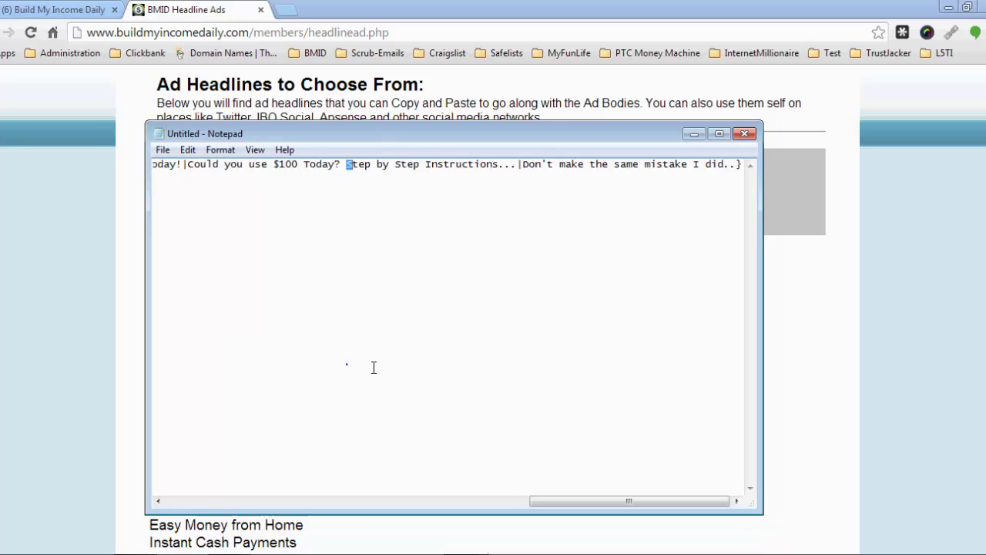
left_click(408, 336)
left_click(738, 179)
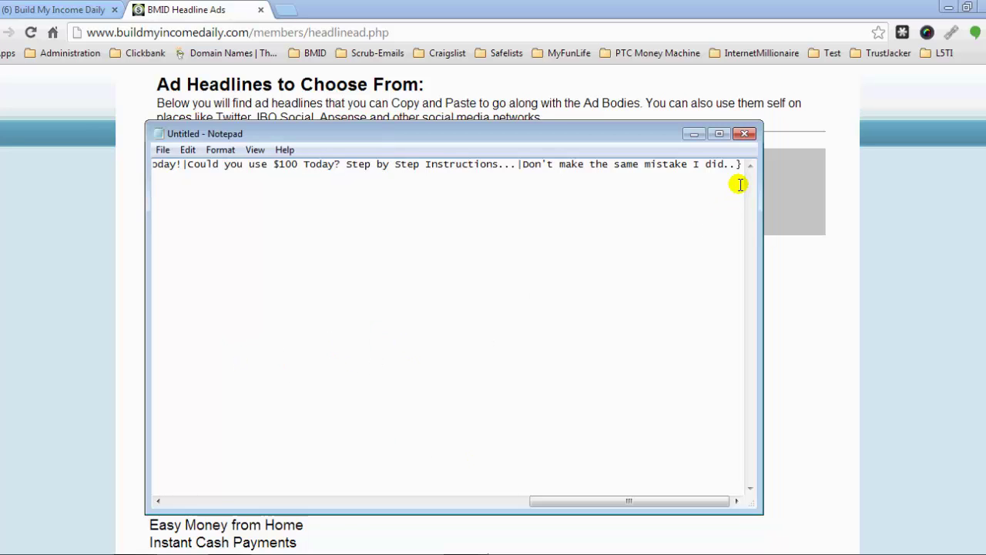